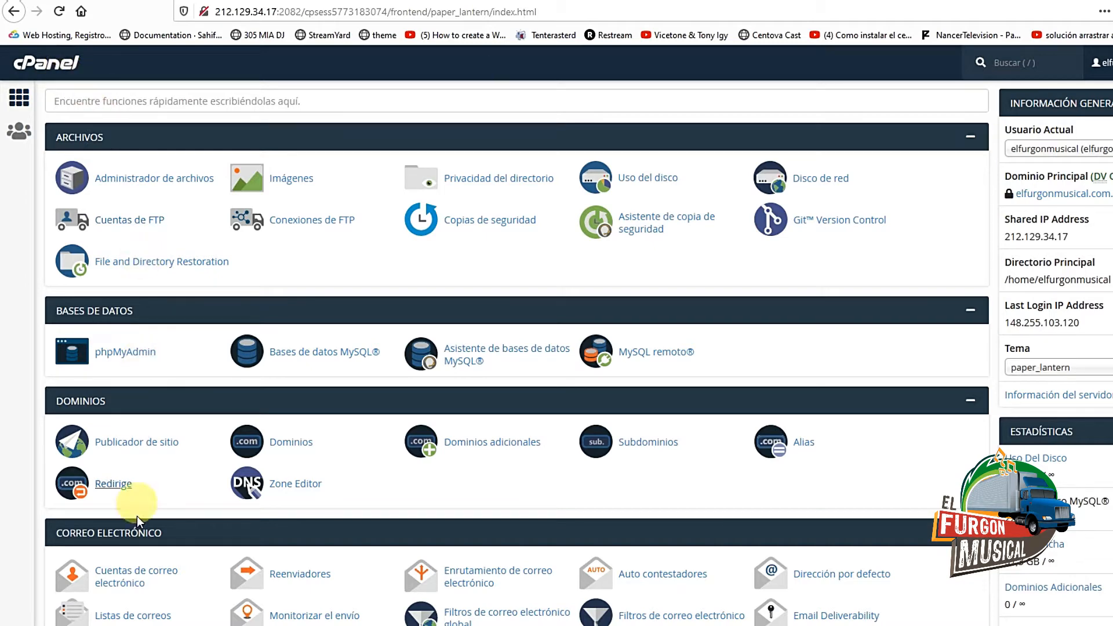
Open Cuentas de correo electrónico from the Correo Electrónico section of cPanel
scroll(96, 532, down, 3)
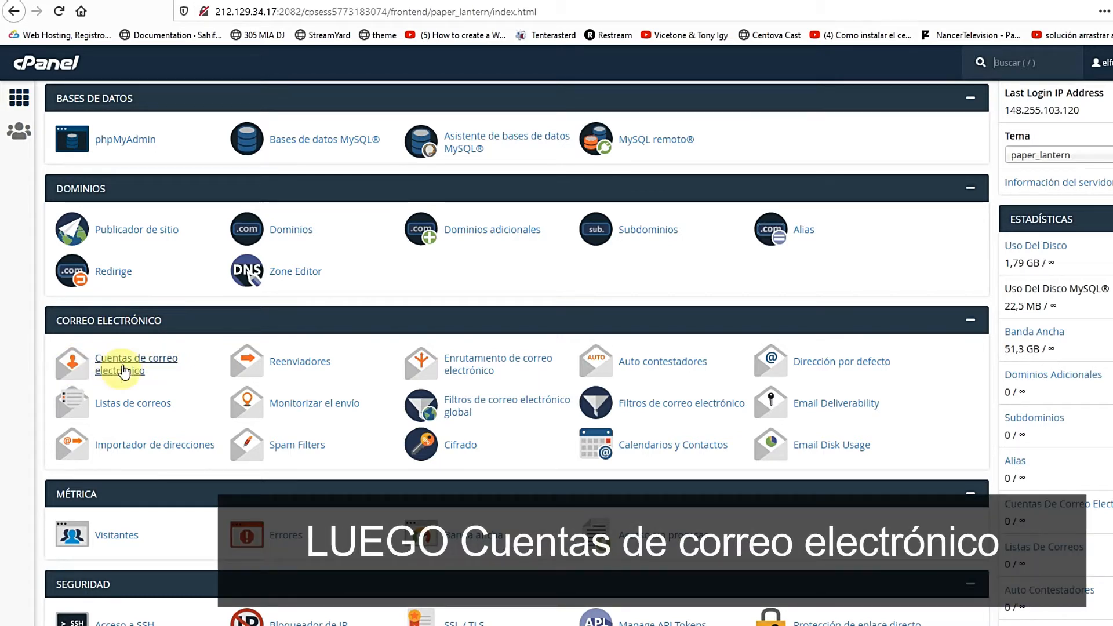
click(125, 365)
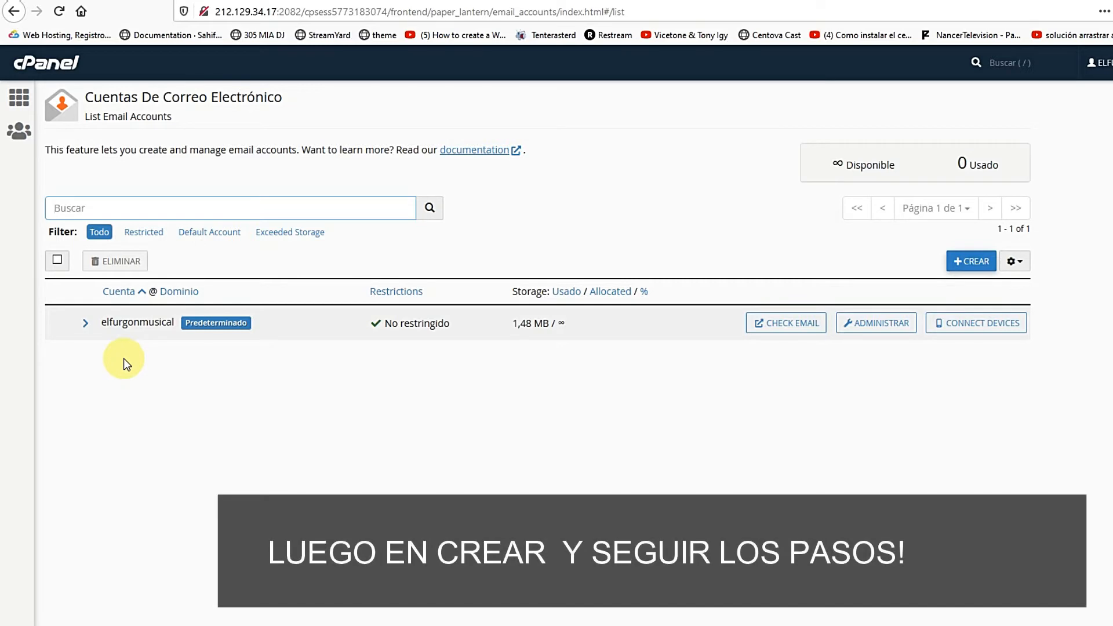
click(979, 264)
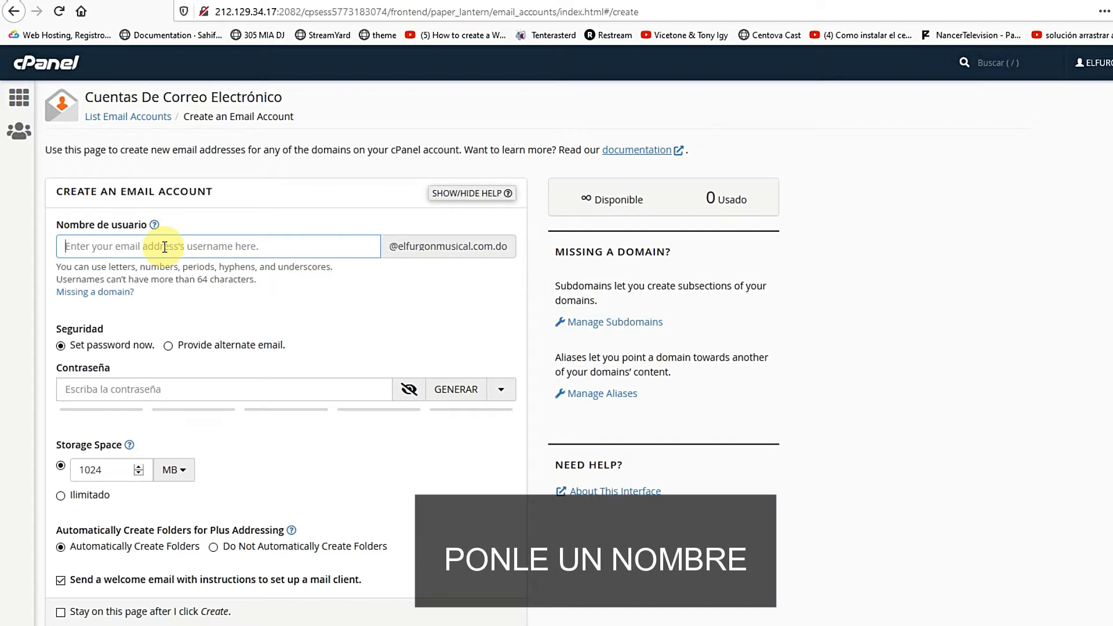
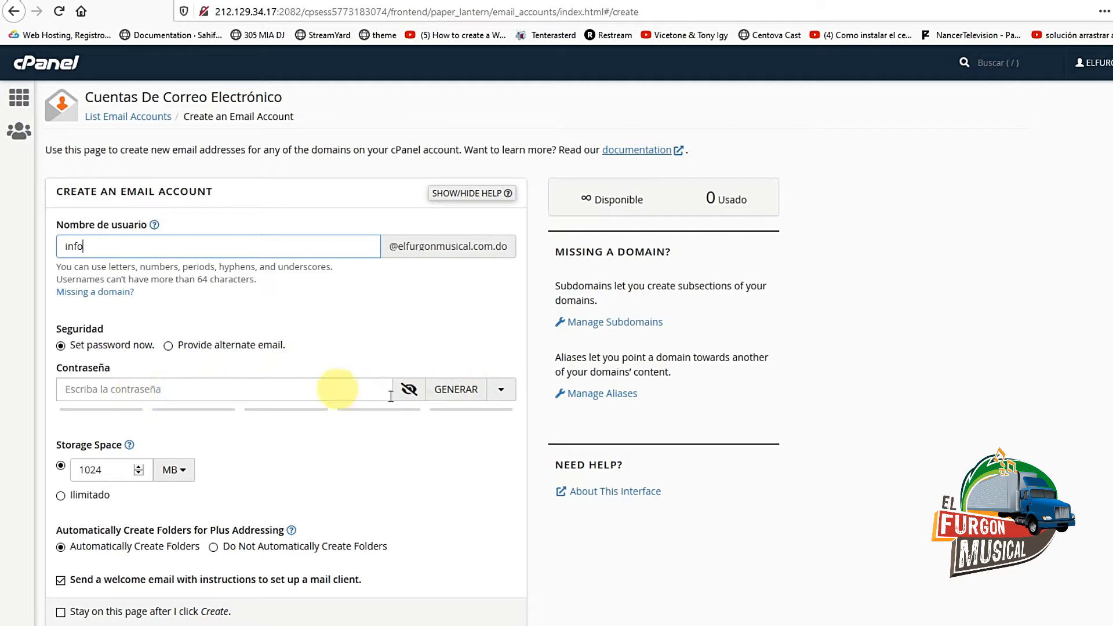
Replace the generated password with a custom one rated strength 83, above the 65 minimum
click(456, 396)
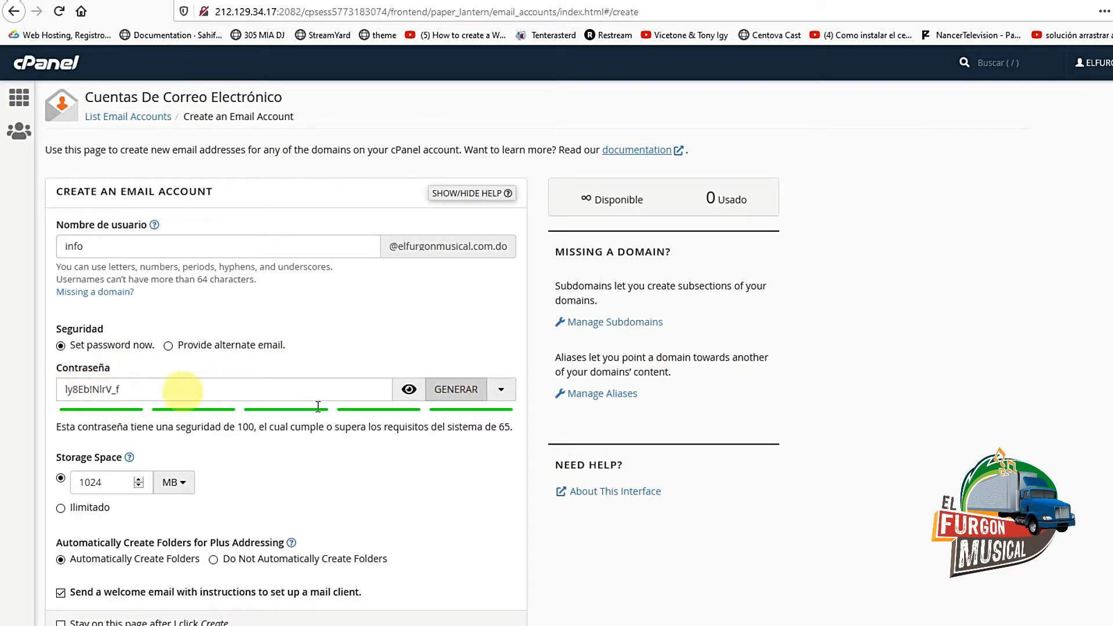
click(411, 398)
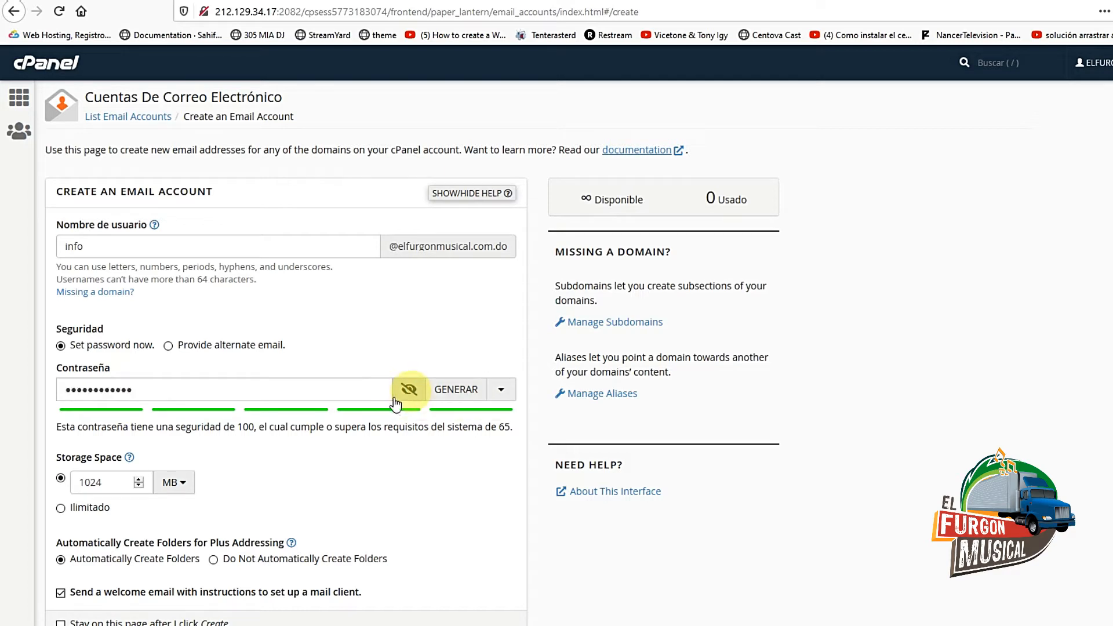
click(154, 395)
double_click(106, 393)
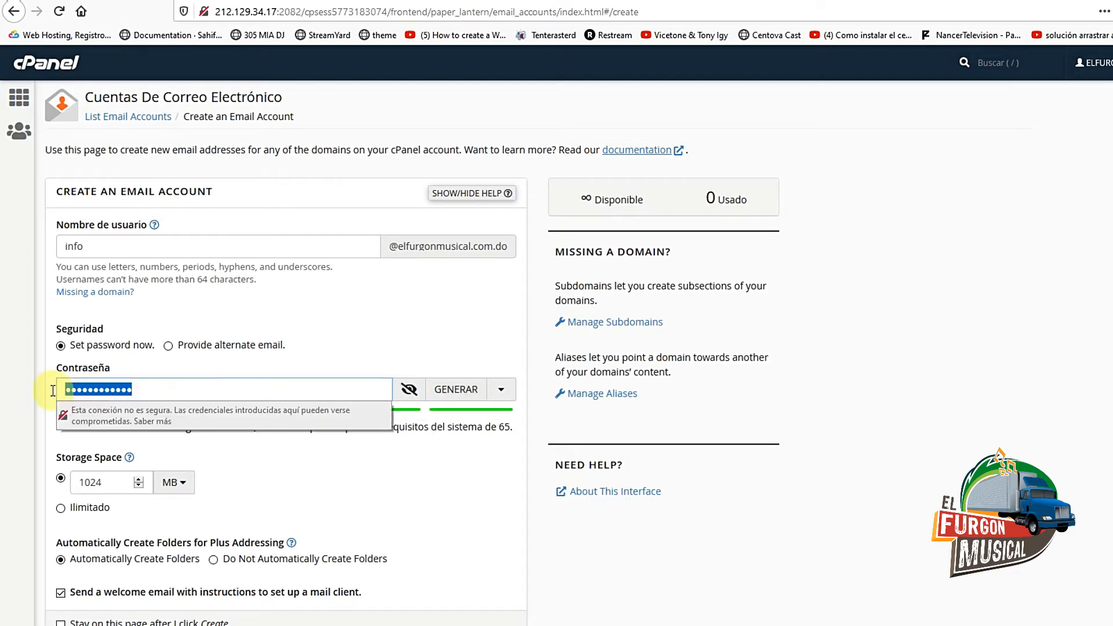
key(BackSpace)
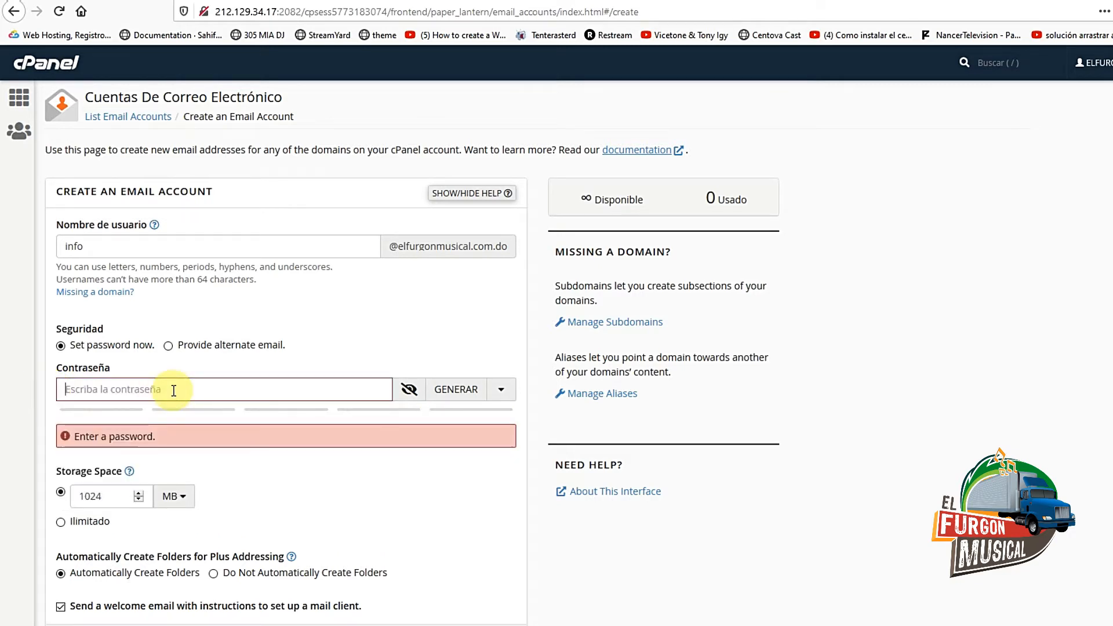
text(••••)
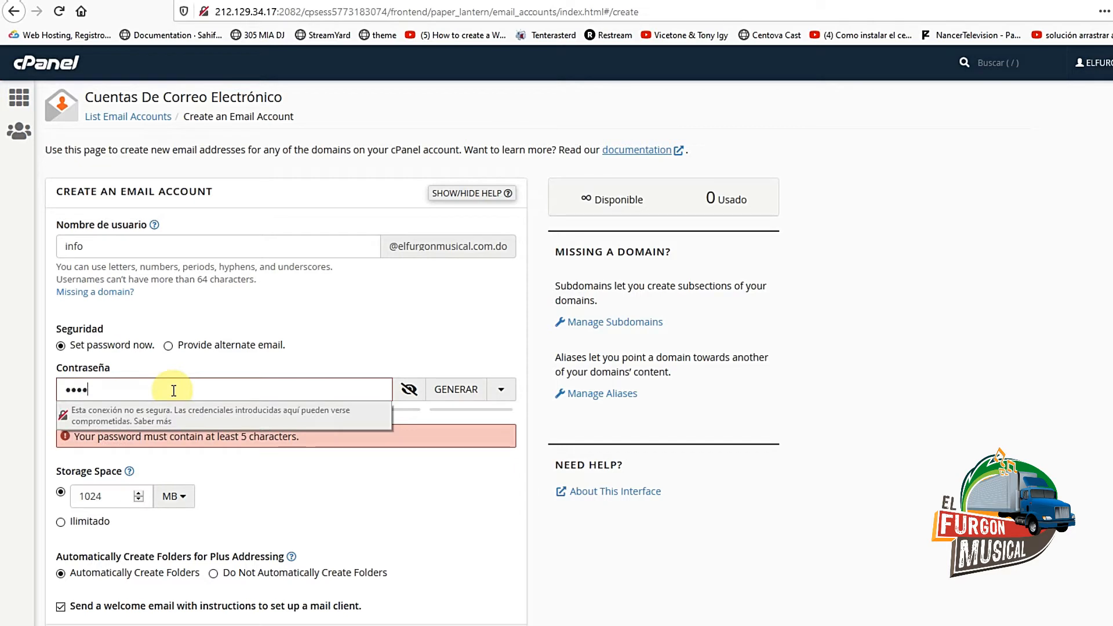
drag(173, 390, 53, 389)
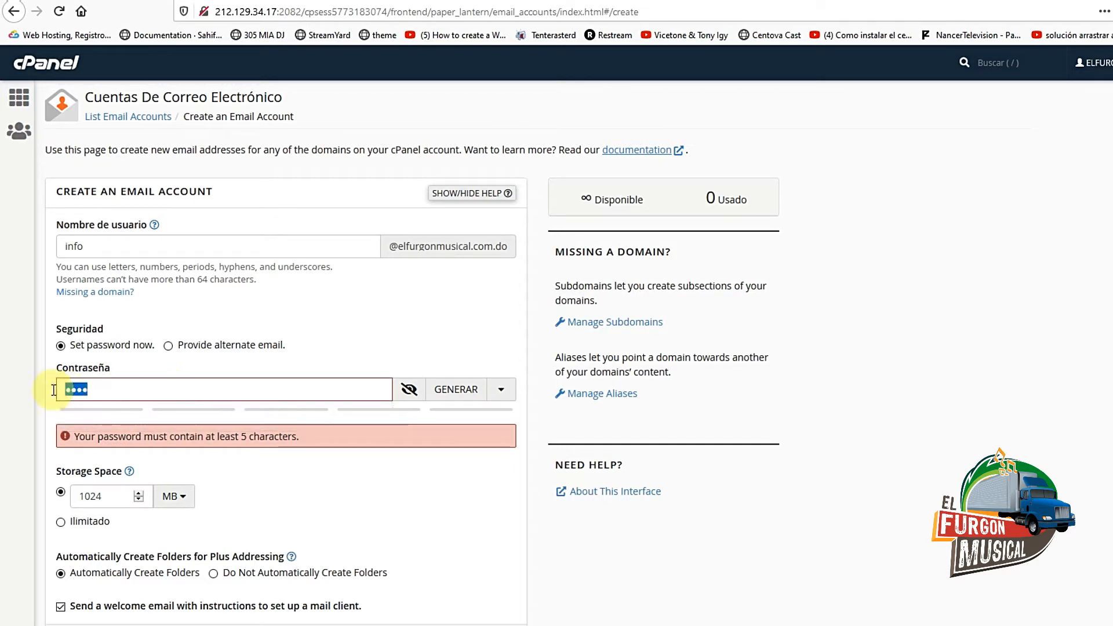
text(•••••)
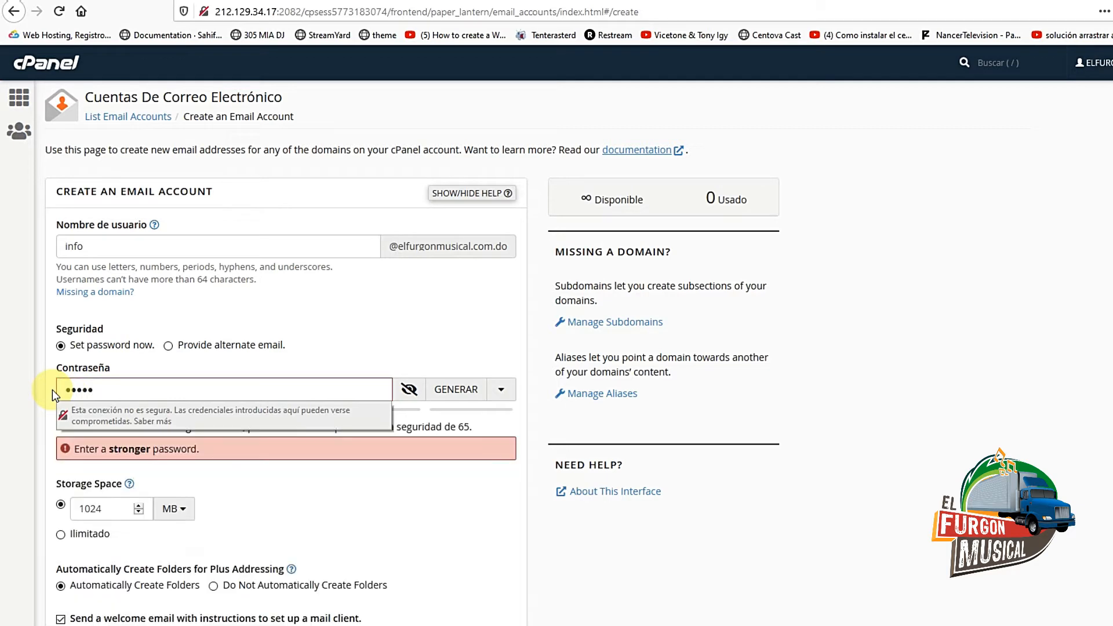
text(••••)
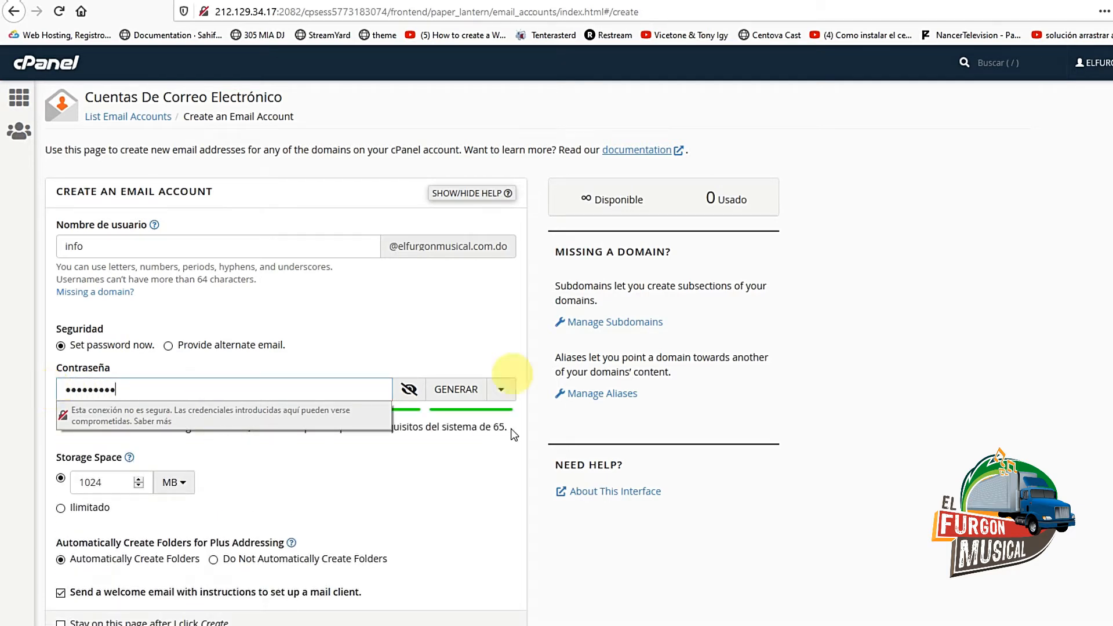
click(257, 458)
scroll(264, 447, down, 2)
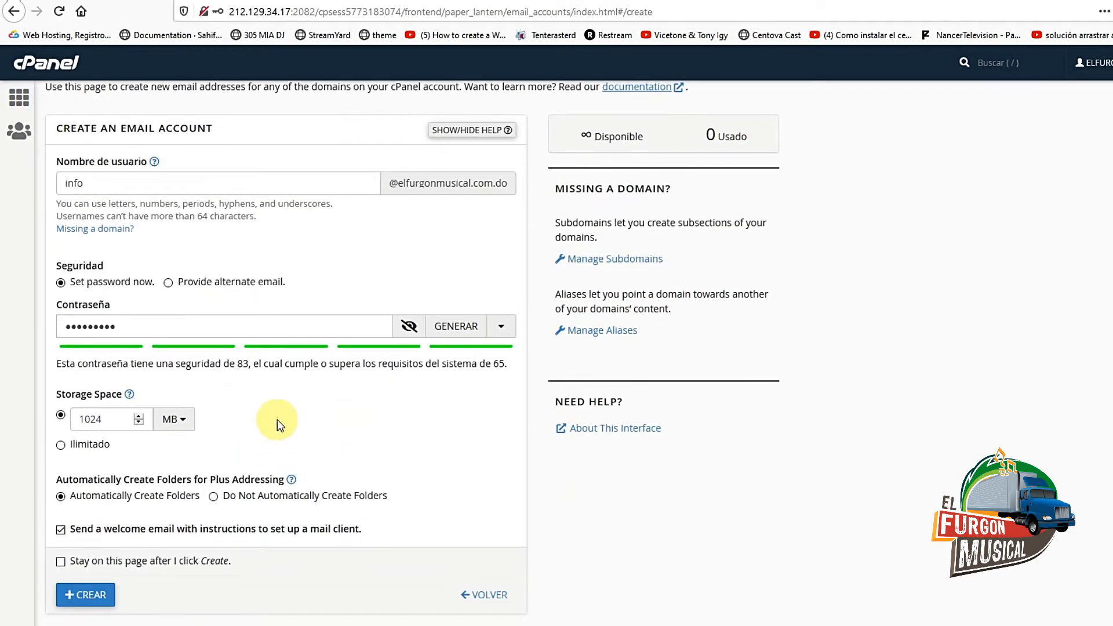
click(61, 445)
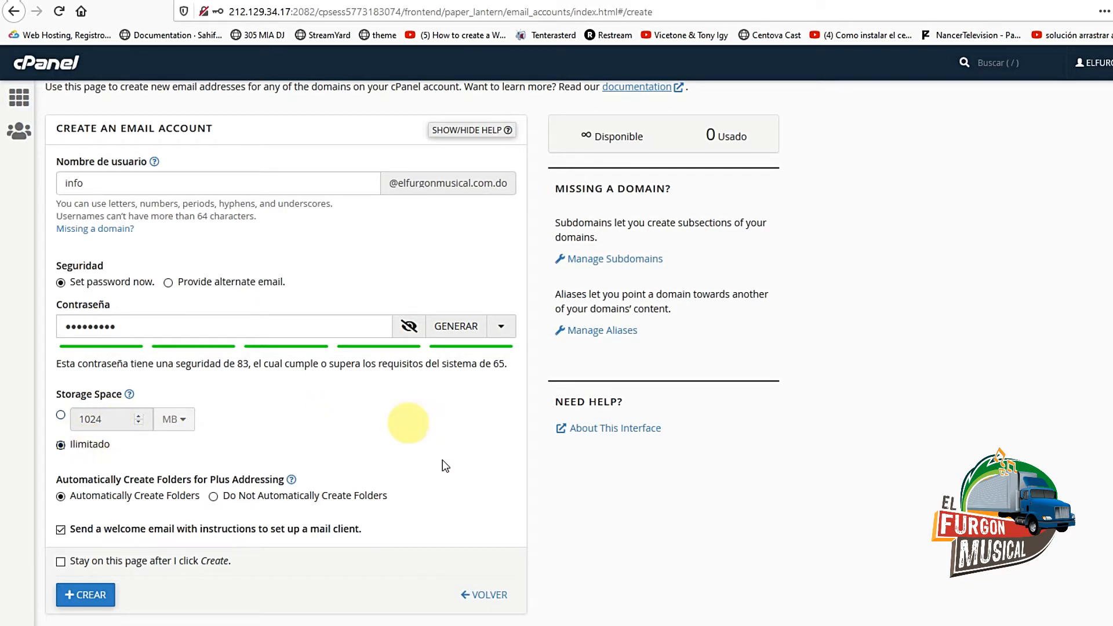
click(87, 594)
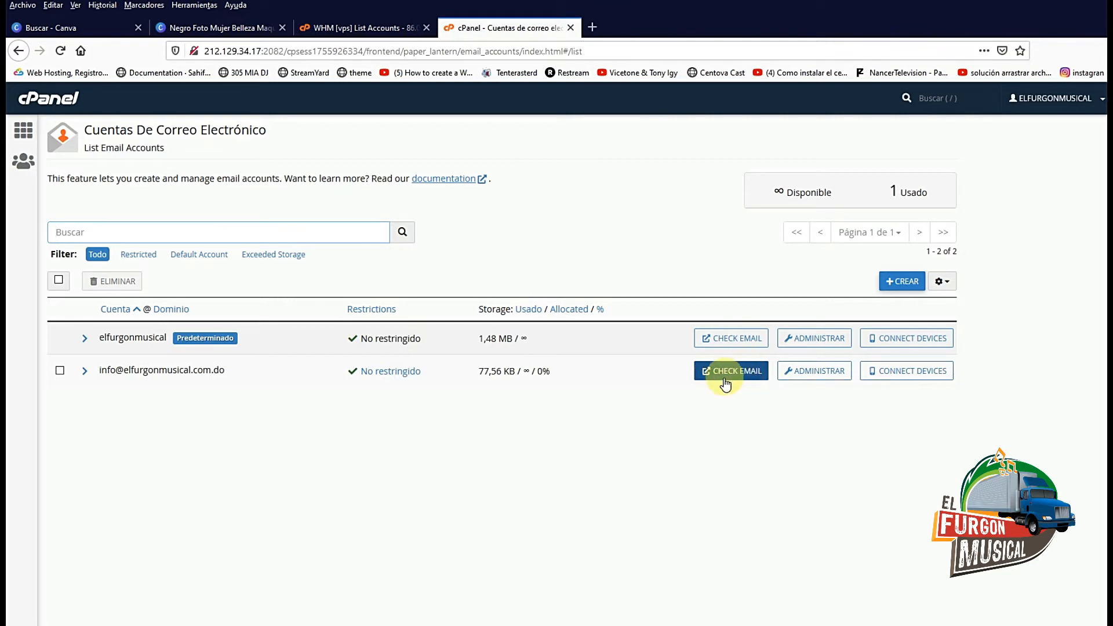
Check email for the info account, choosing Horde as the webmail client
click(736, 376)
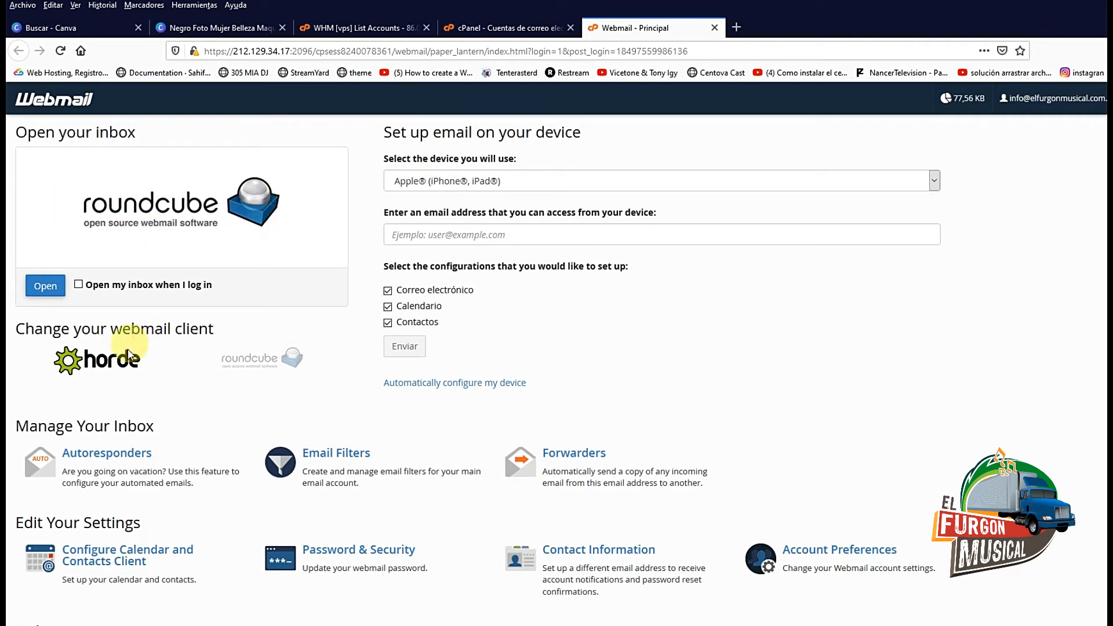
click(105, 369)
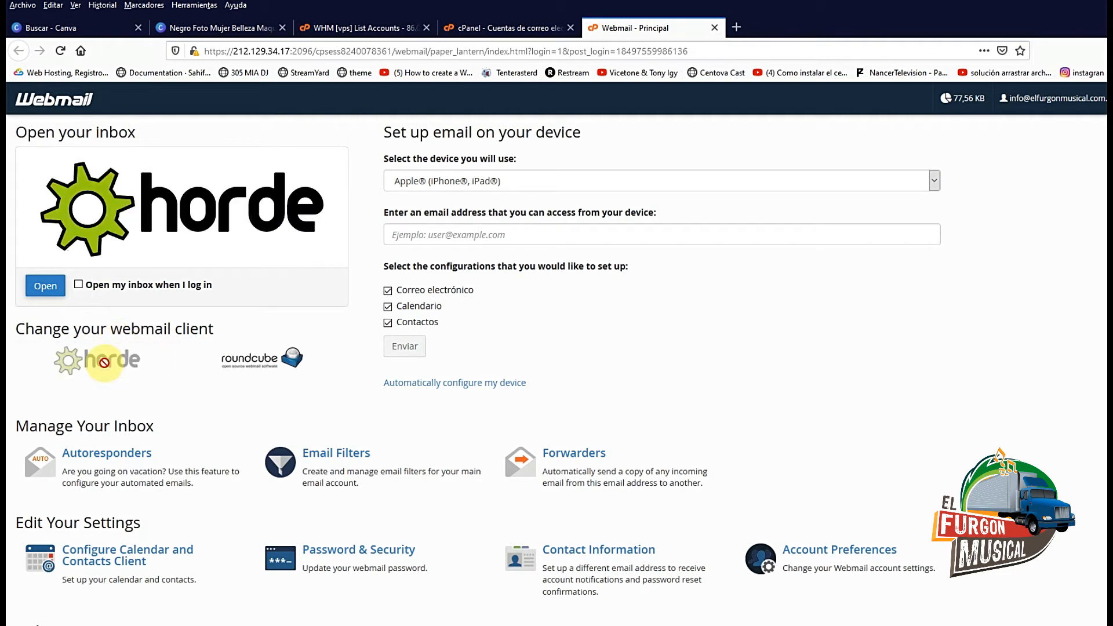
click(52, 289)
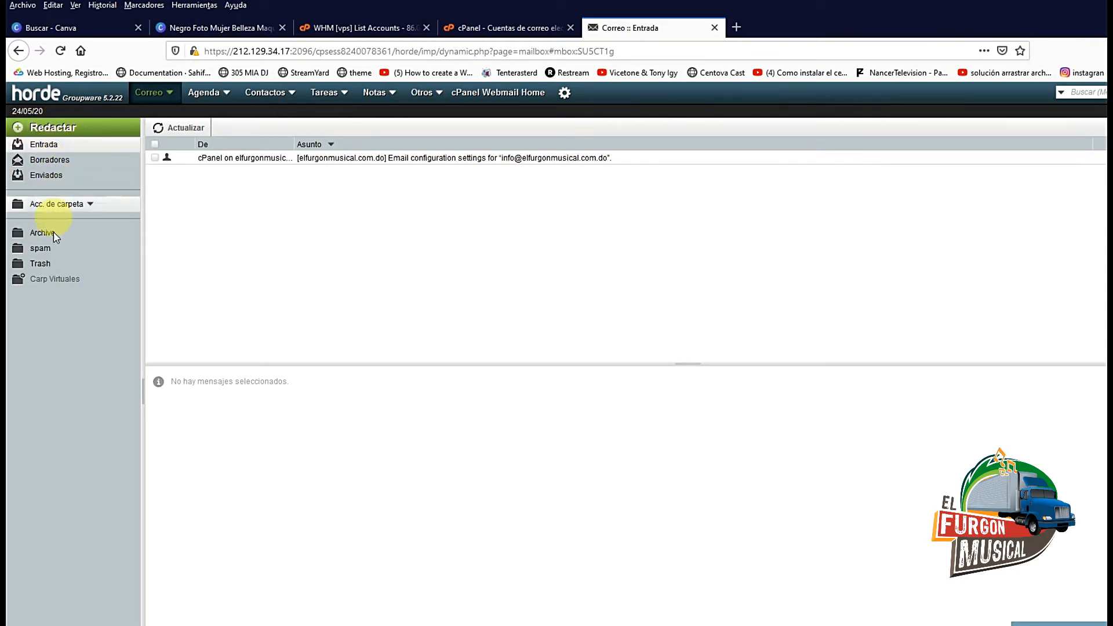
Compose a new Horde message addressed to the receiving Gmail address
click(66, 133)
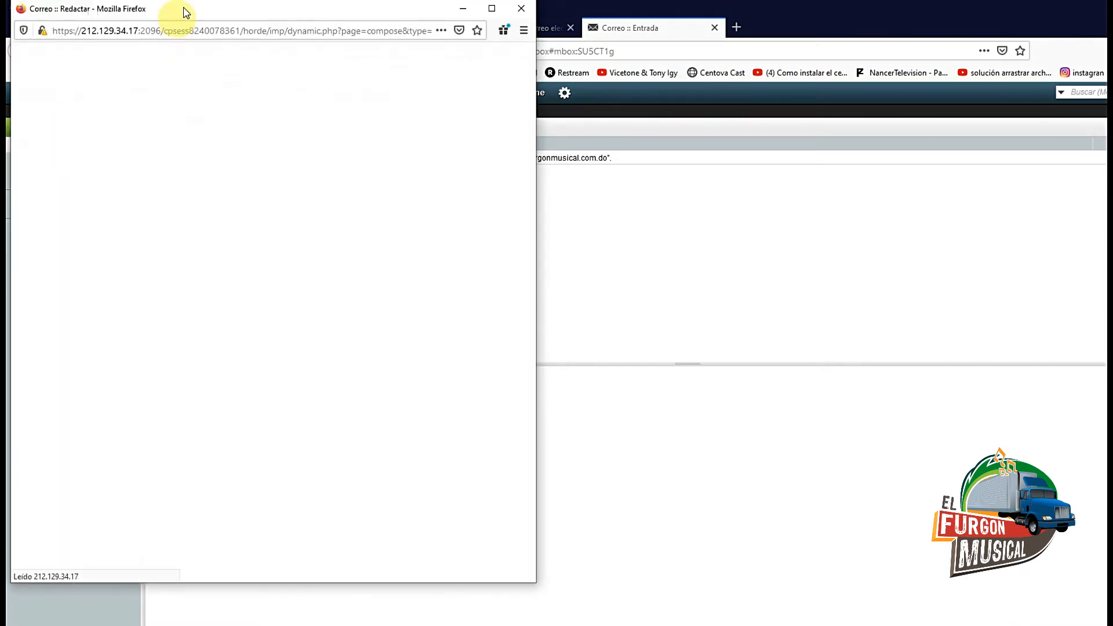
drag(186, 12, 407, 131)
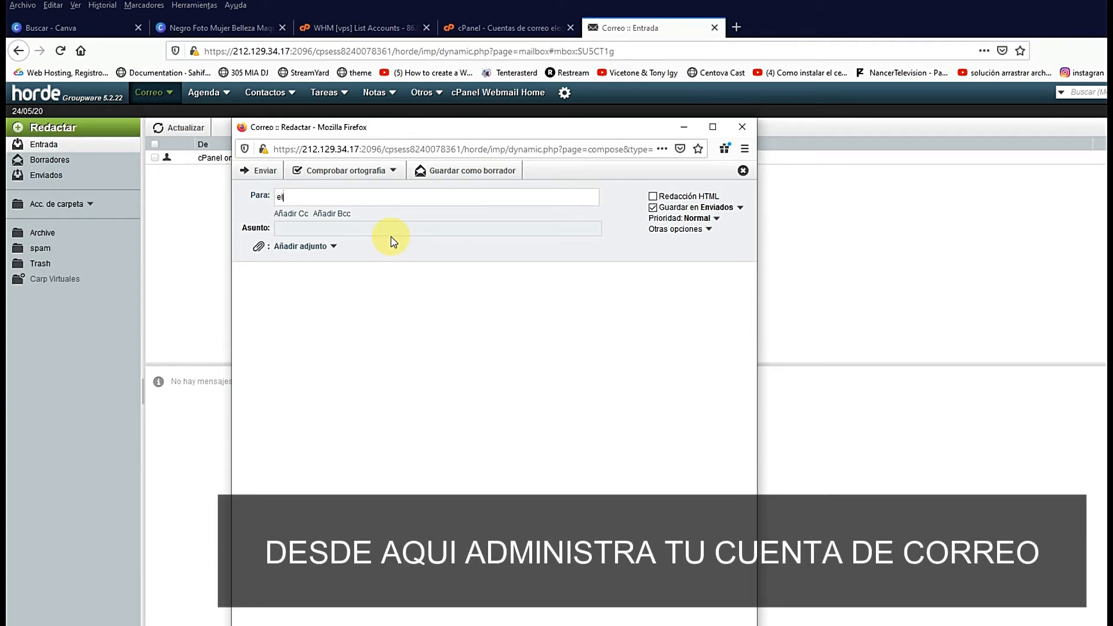
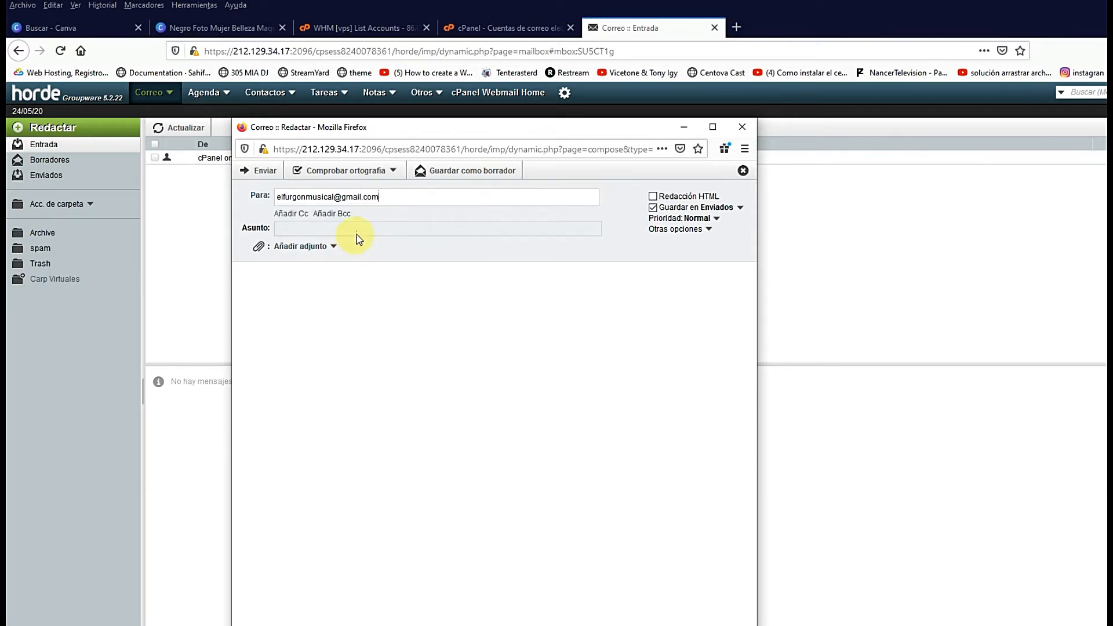
click(363, 230)
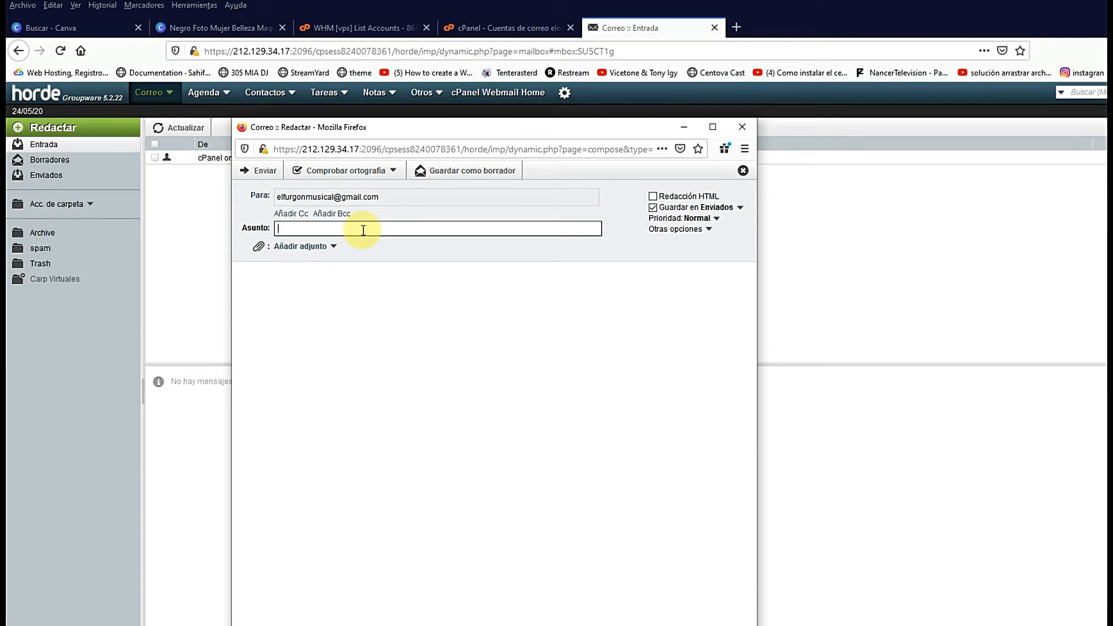
Send 'PROBANDO ESTE CORREO' with a body asking whether this mail account works
text(PROBANDO ESTE CORREO)
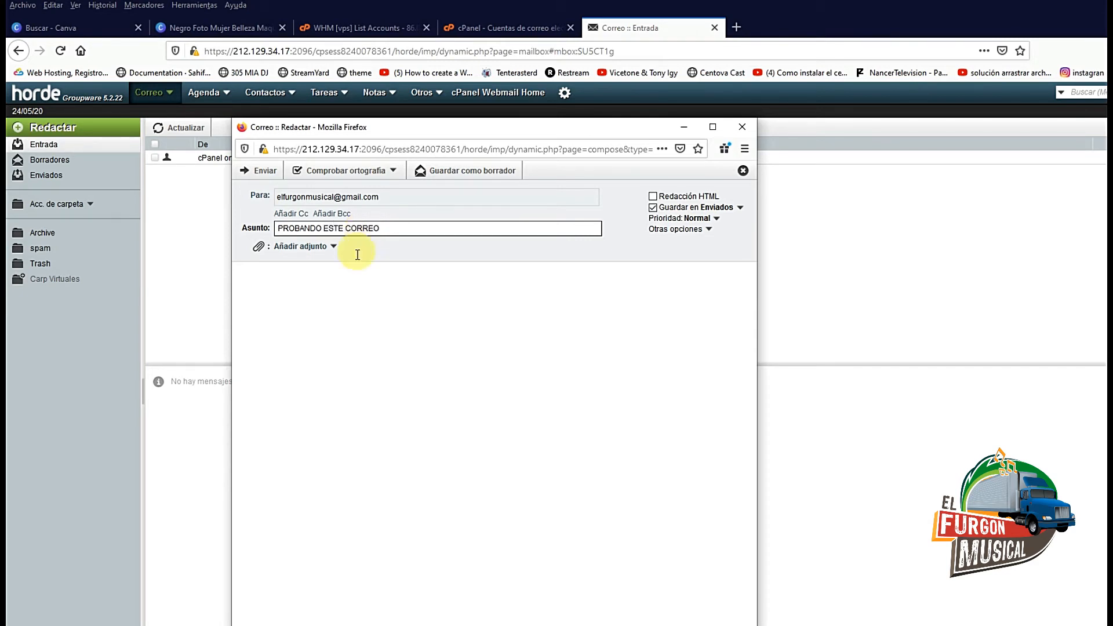
click(352, 280)
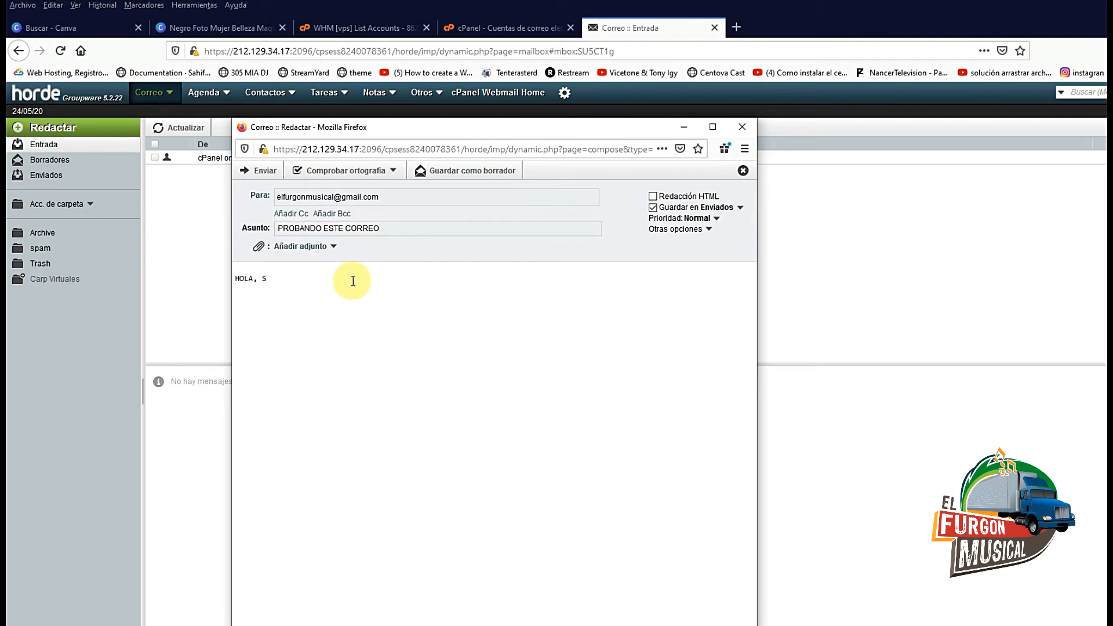
text(HOLA, SOLO TE ESCRIBO PARA PROBAR SI ESTE COR)
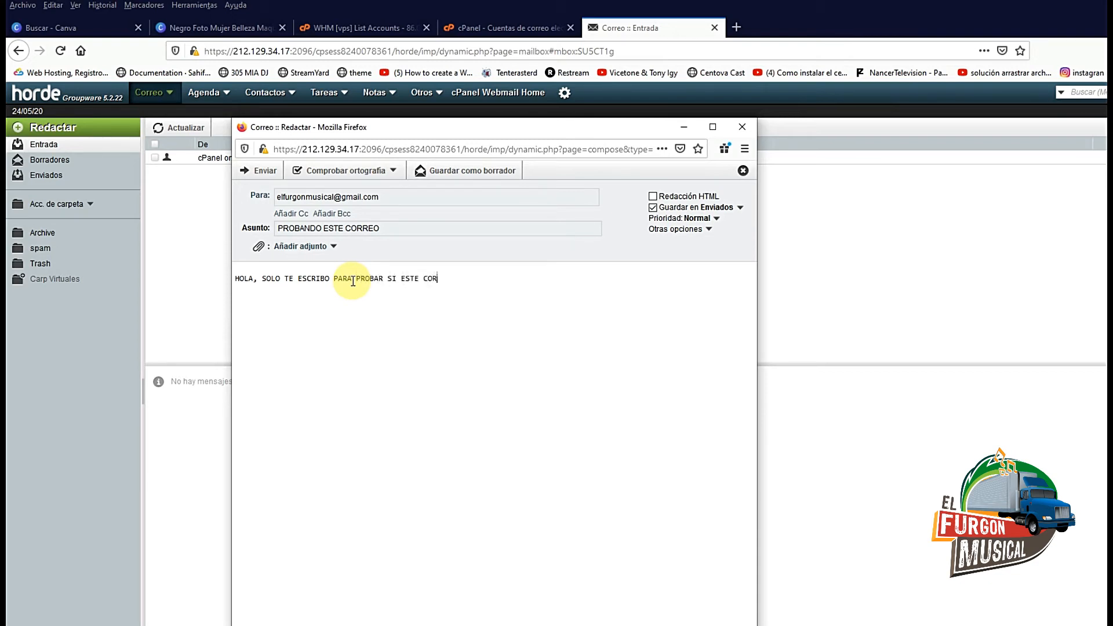
text(REO FUNCIONA.)
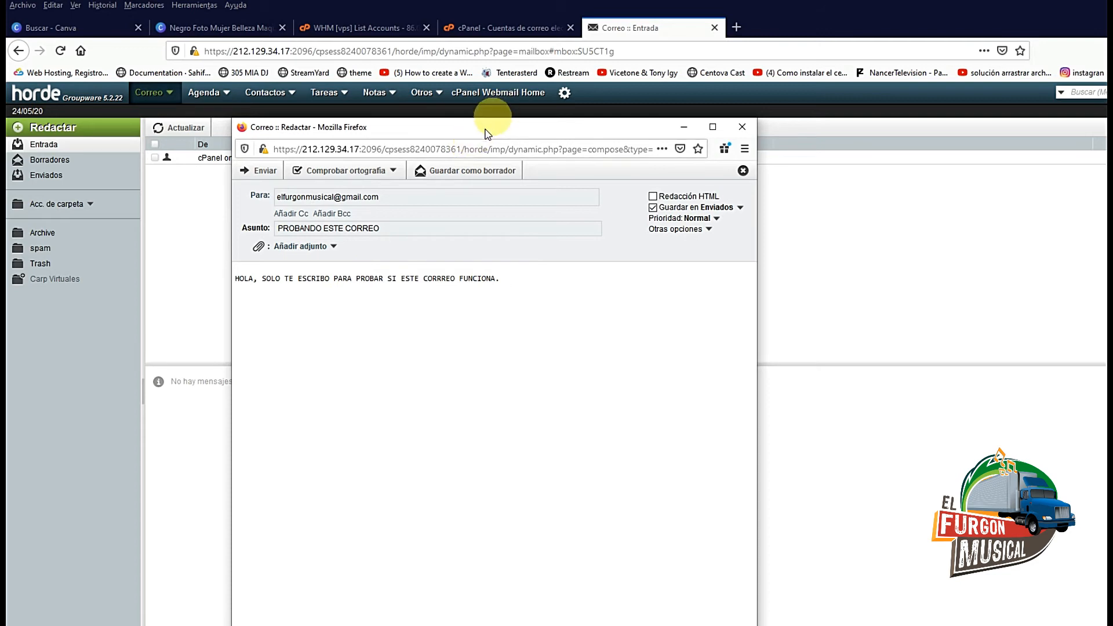
drag(494, 127, 553, 129)
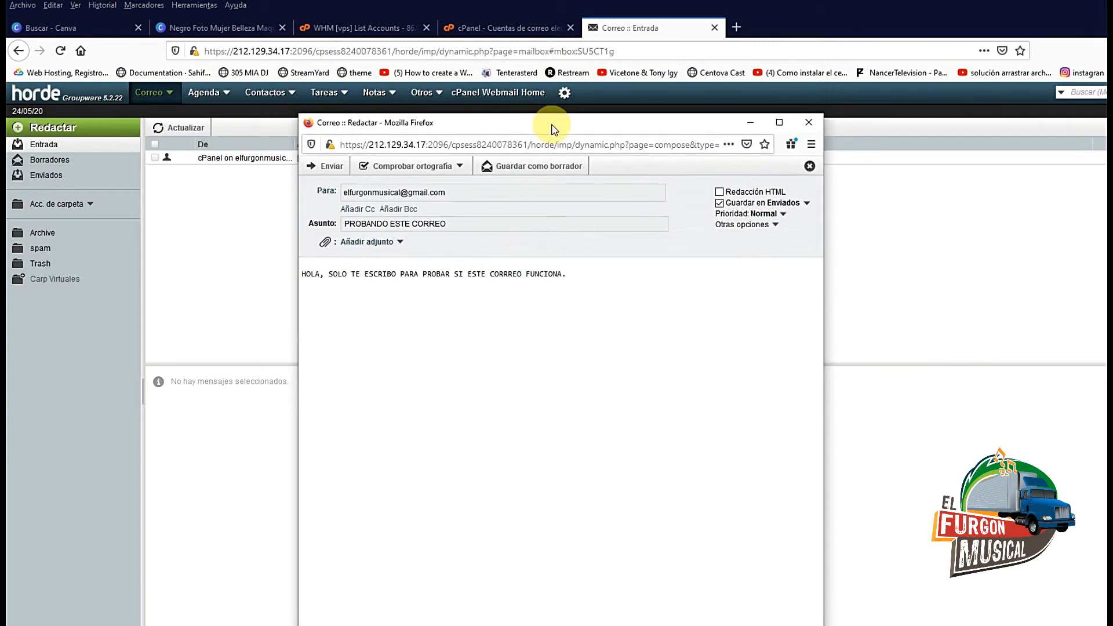
click(338, 169)
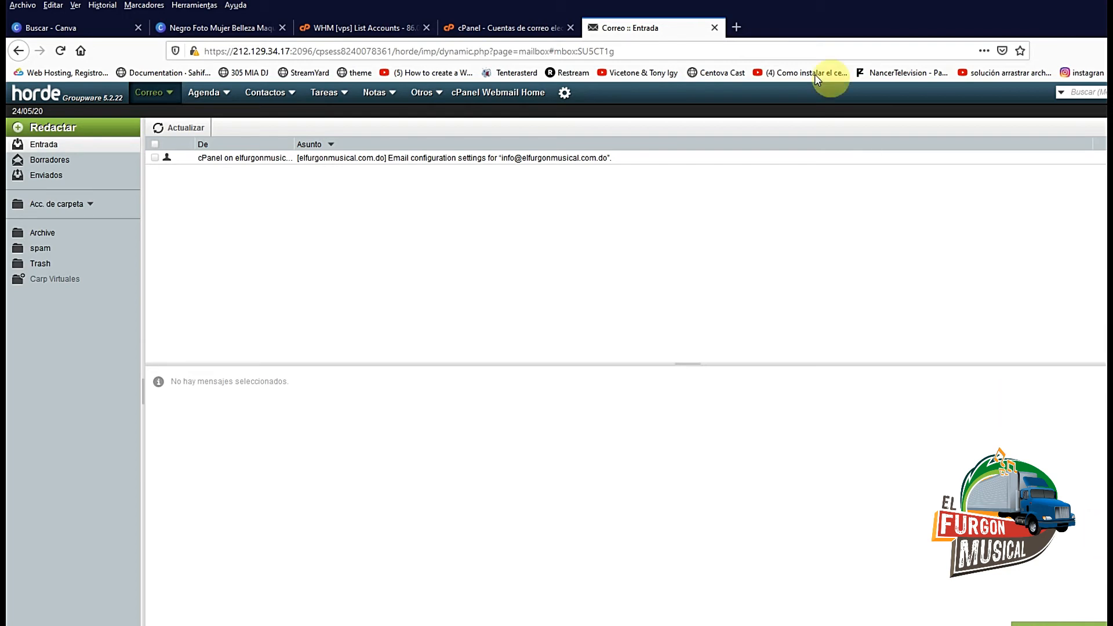
Open Gmail in a new tab via Google and view the 'PROBANDO ESTE CORREO' message
click(736, 27)
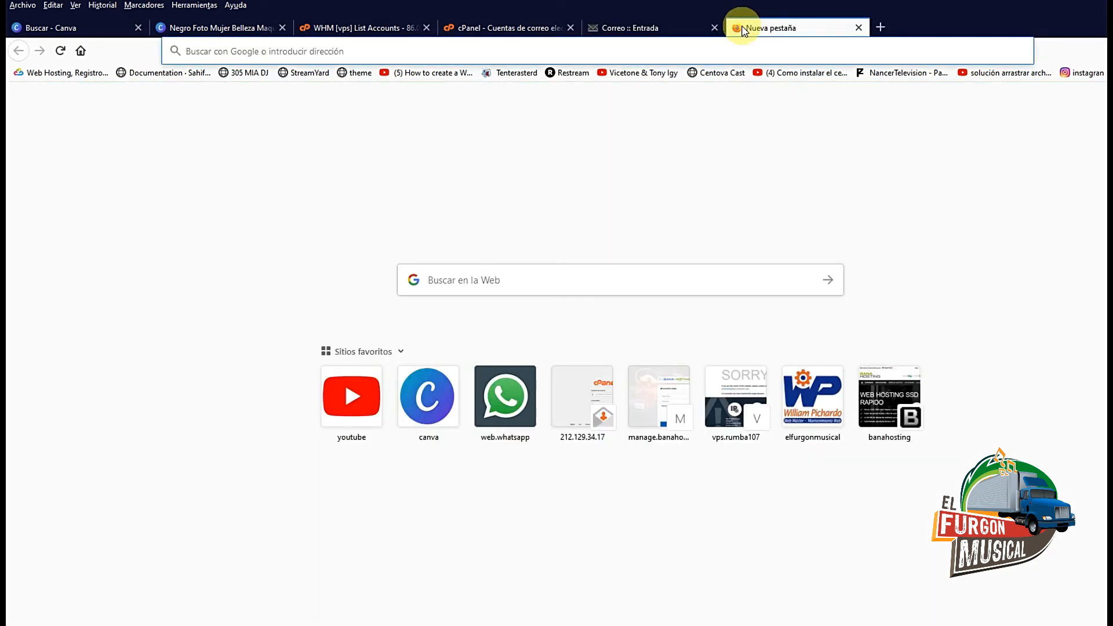
click(81, 55)
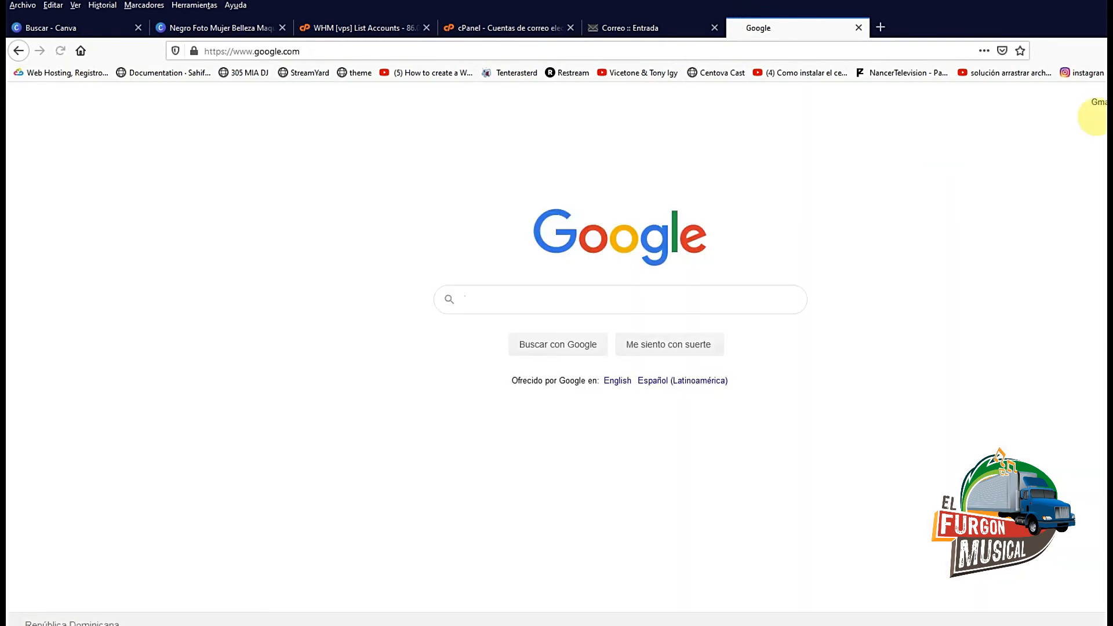
click(1098, 109)
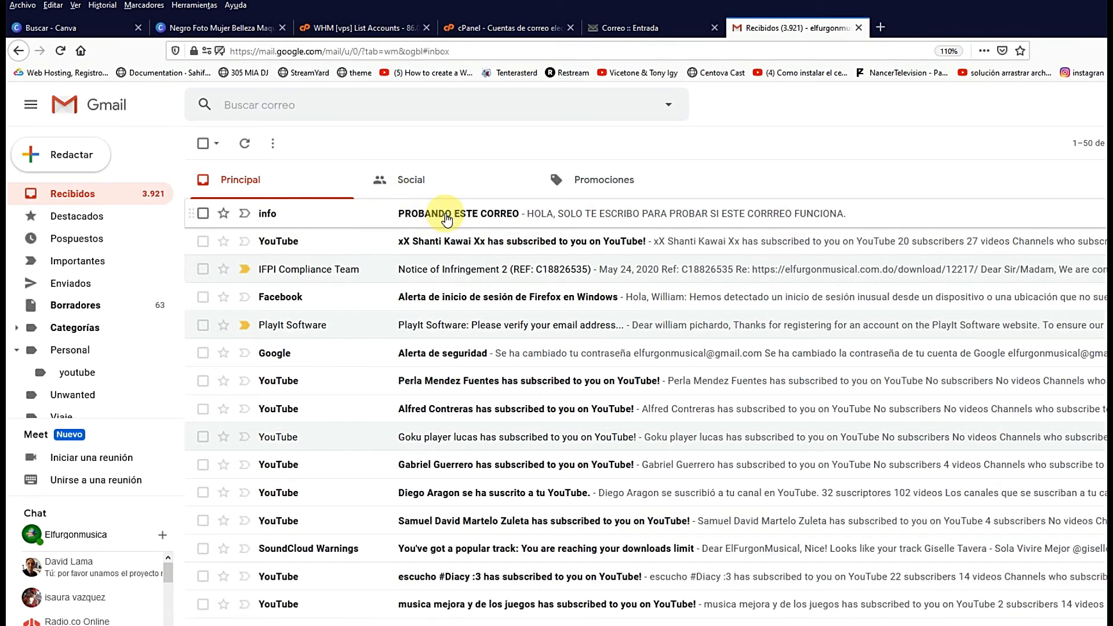
click(446, 215)
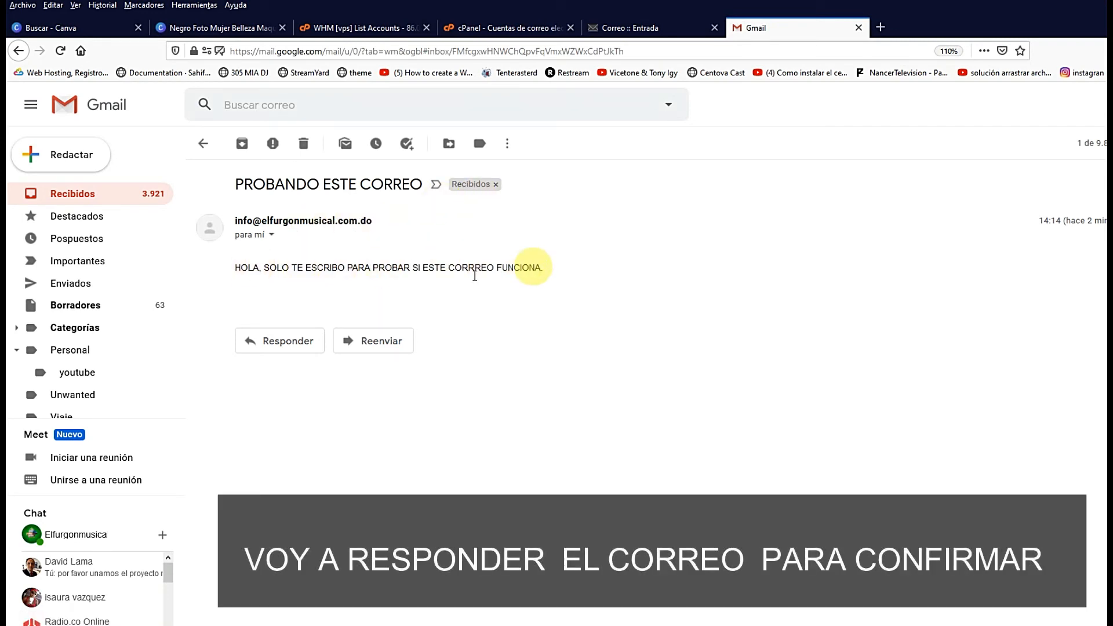
Reply to the test message from Gmail with 'FUNCIONA 👍'
click(294, 347)
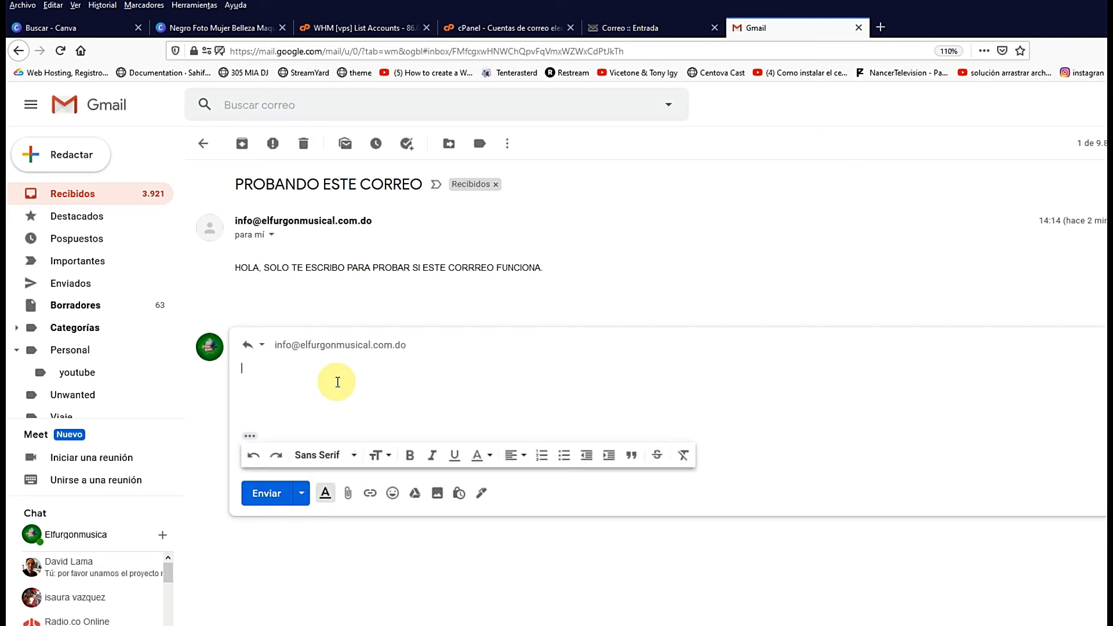
text(F)
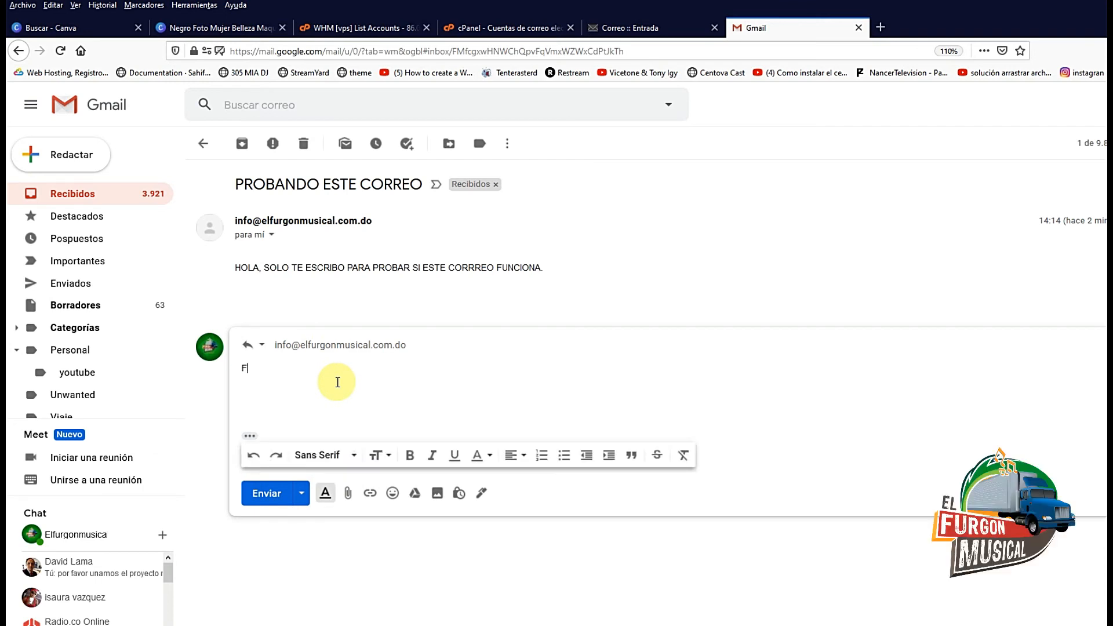
text(UNCIONA)
click(393, 494)
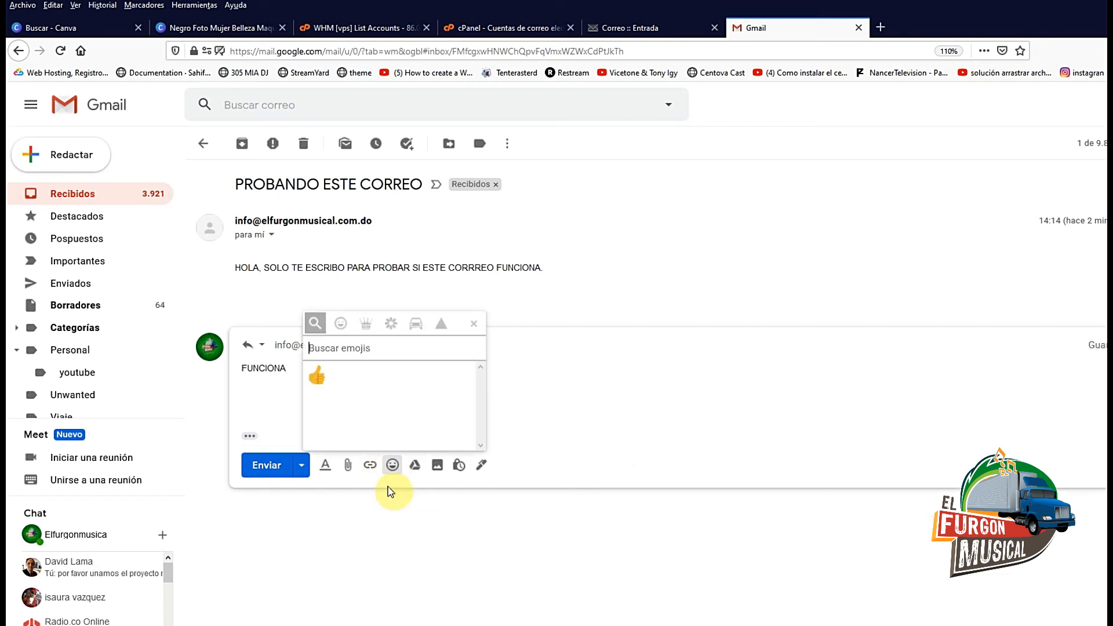
click(316, 377)
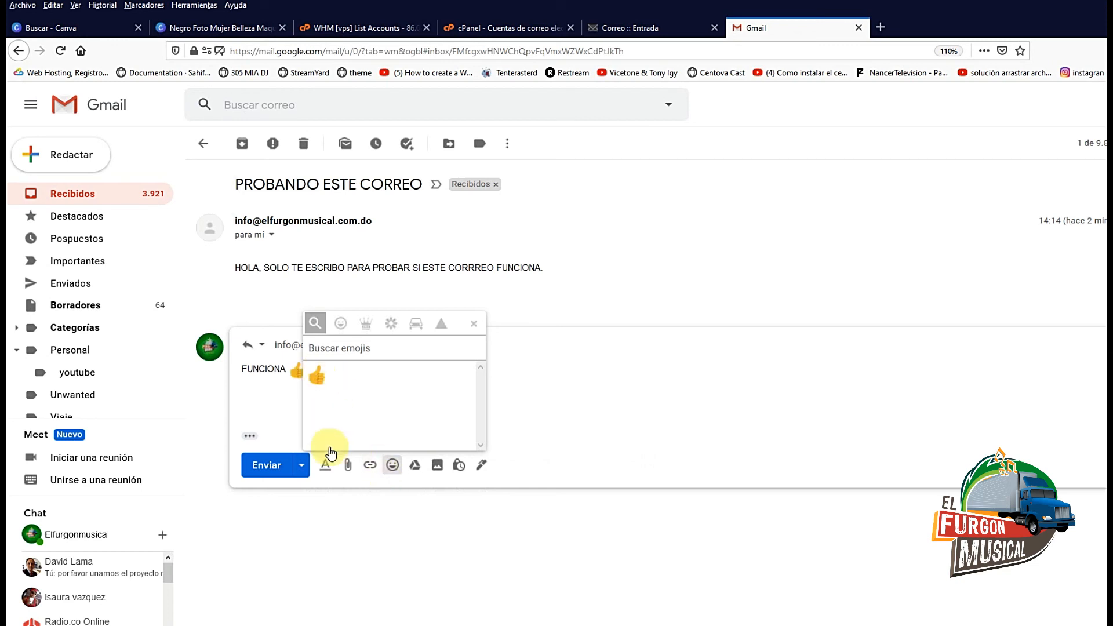
click(474, 325)
click(326, 493)
click(267, 494)
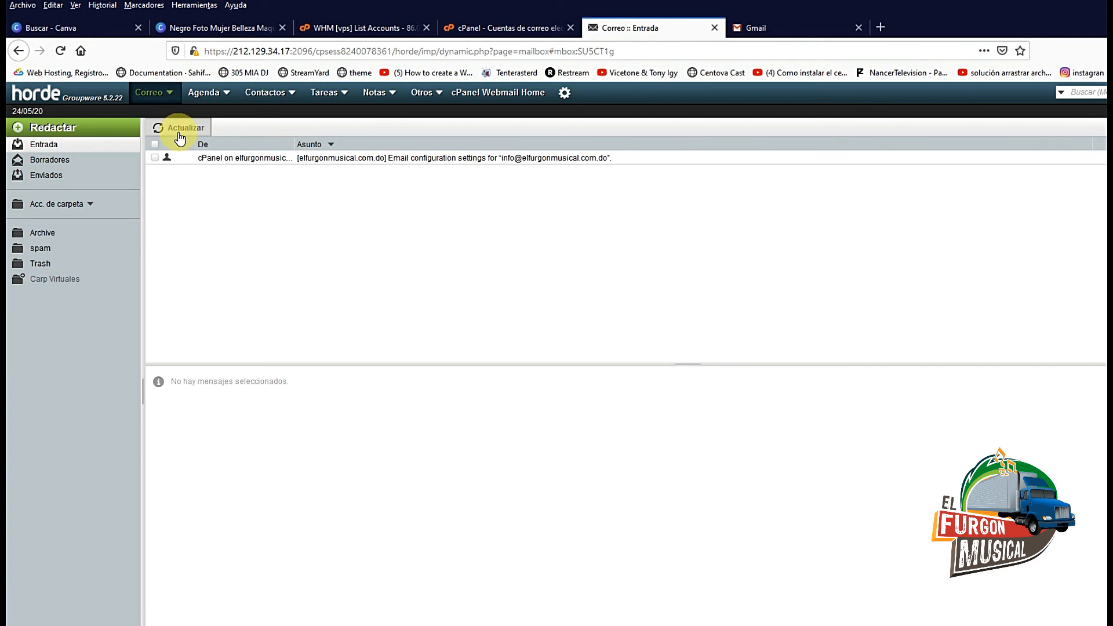
Refresh Horde, open 'Re: PROBANDO ESTE CORREO' and highlight its FUNCIONA 👍 line
click(179, 134)
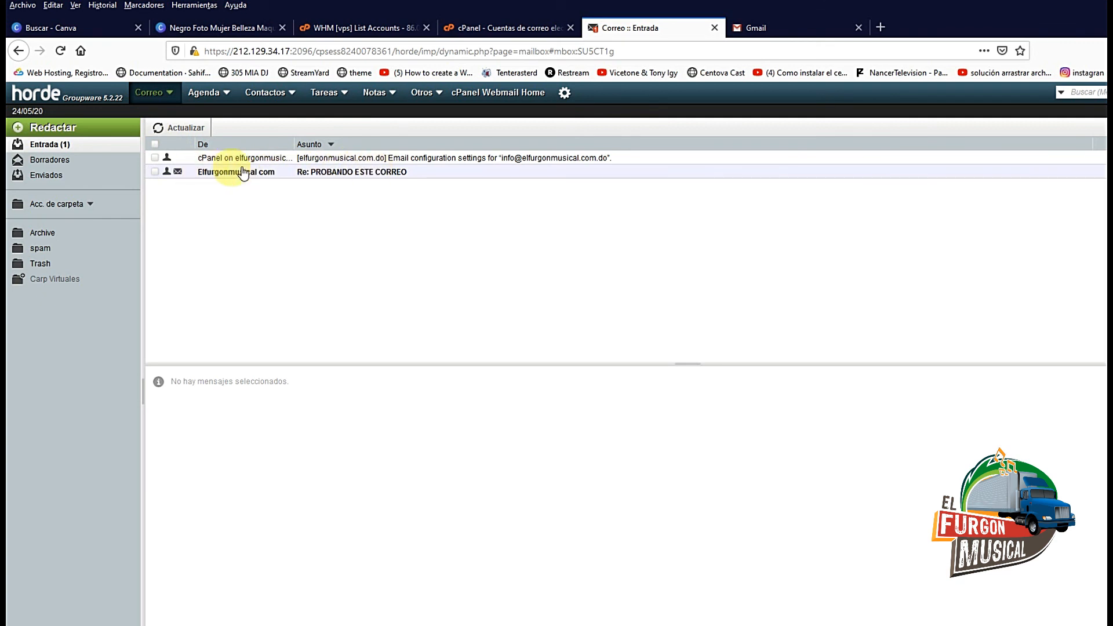
click(333, 174)
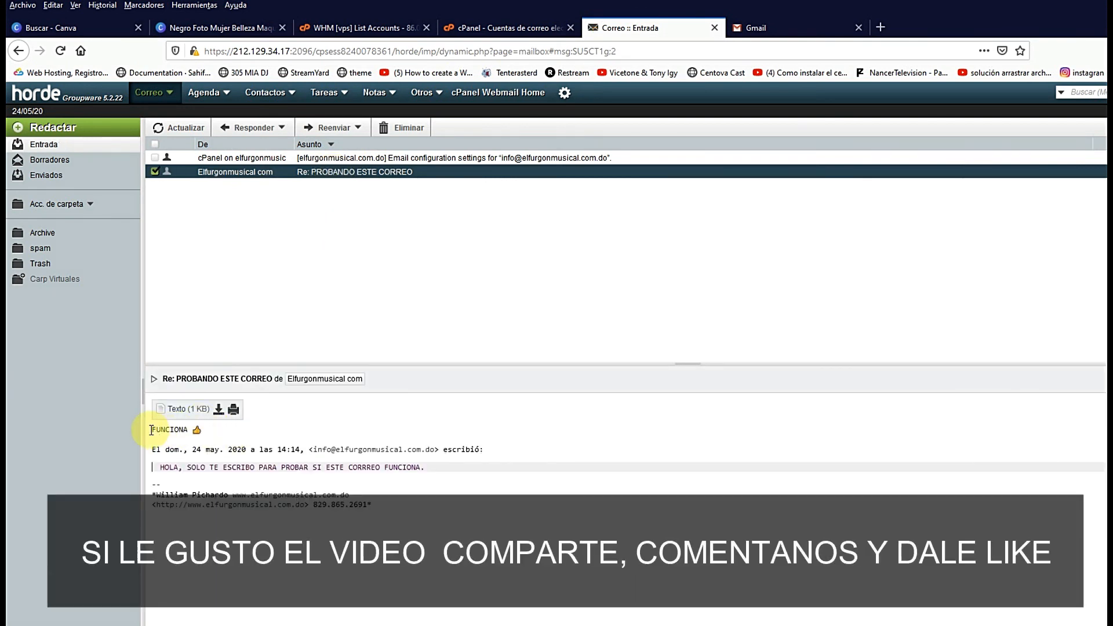
drag(172, 435, 215, 442)
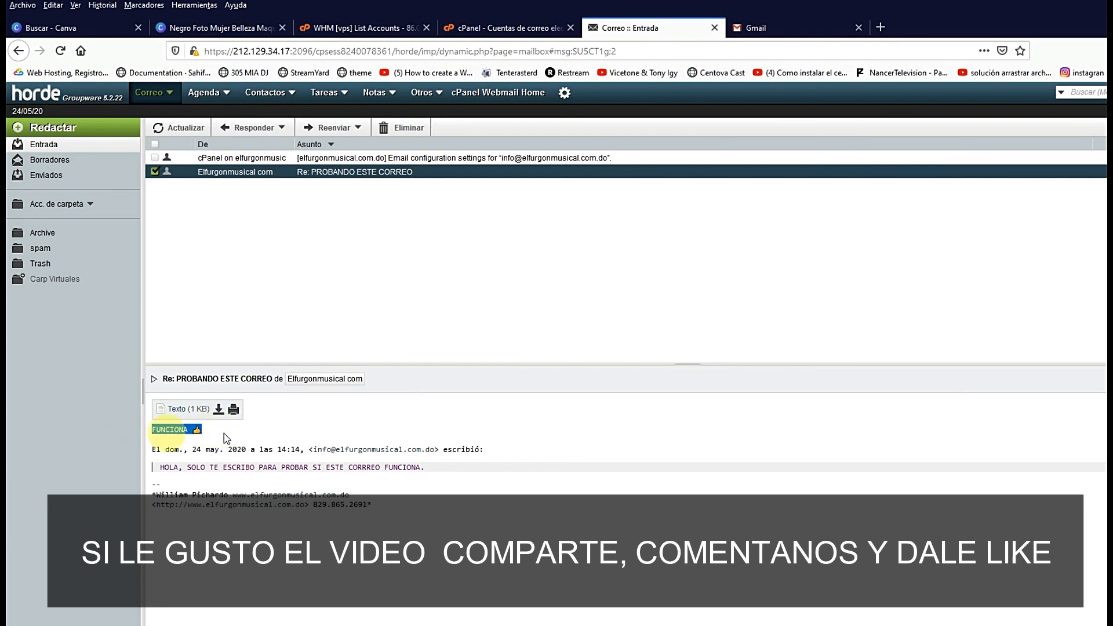